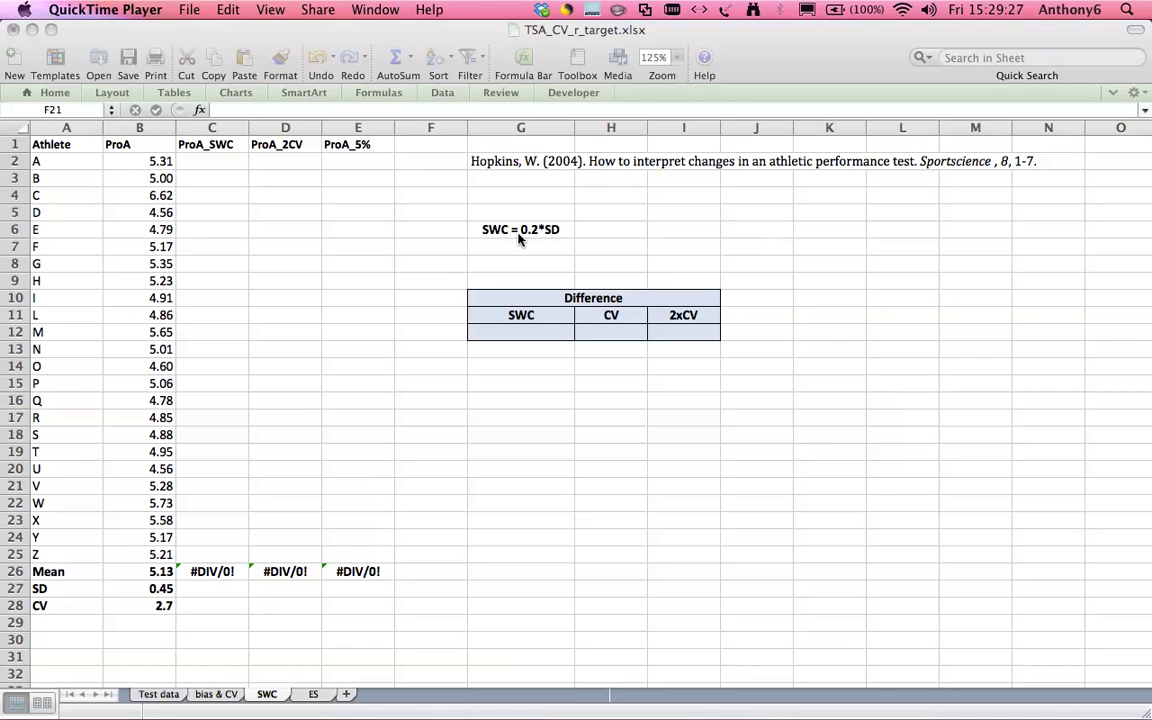
Enter =0.2*B27 in G12 so the SWC reads 0.09 from the ProA SD
{"action": "left_click", "coordinate": [145, 589]}
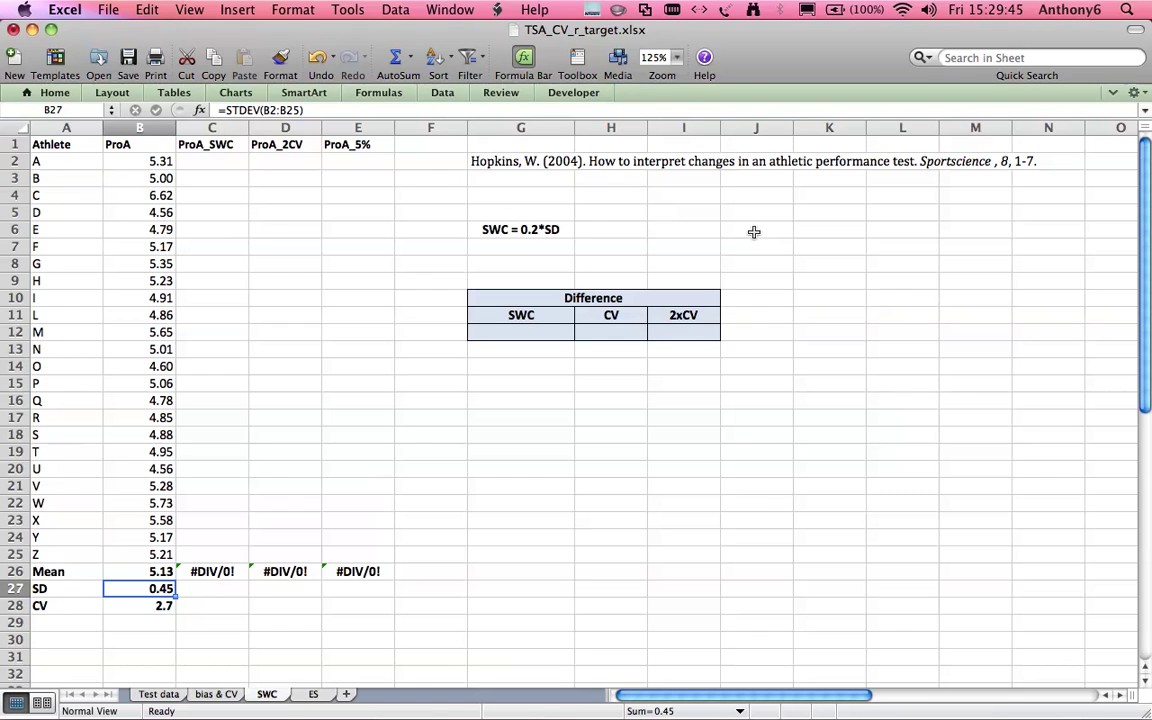
{"action": "left_click", "coordinate": [512, 334]}
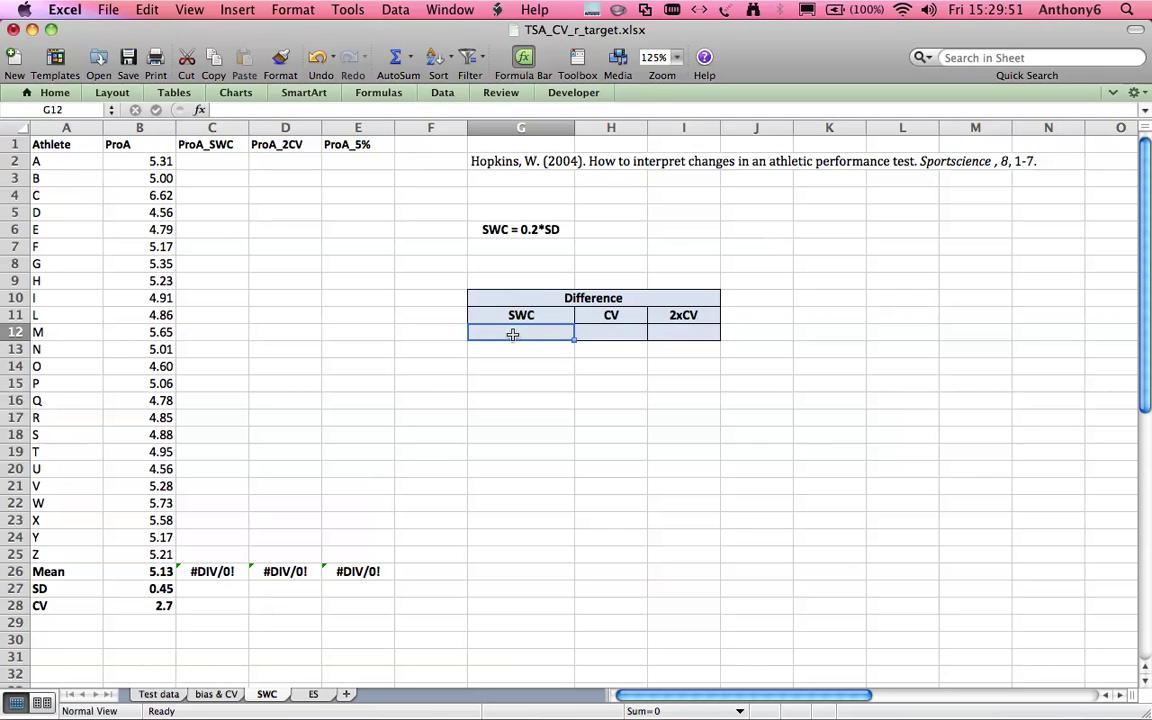
{"action": "type", "text": "="}
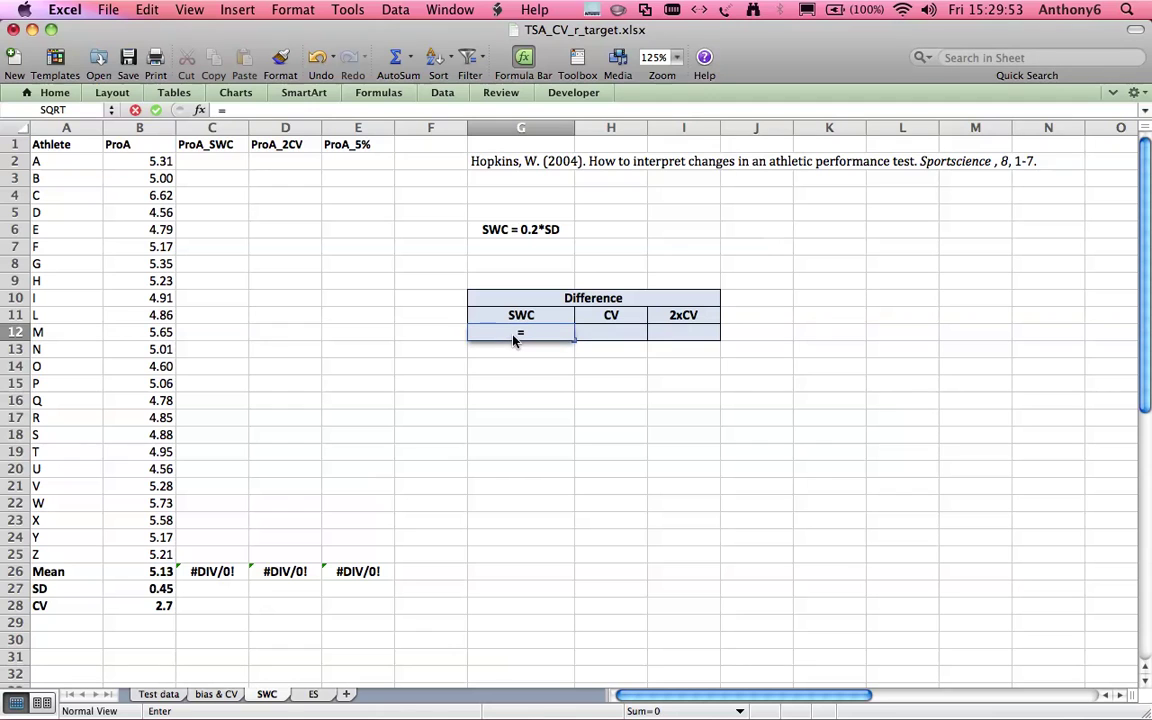
{"action": "type", "text": "0.2*"}
{"action": "left_click", "coordinate": [162, 589]}
{"action": "key", "text": "Return"}
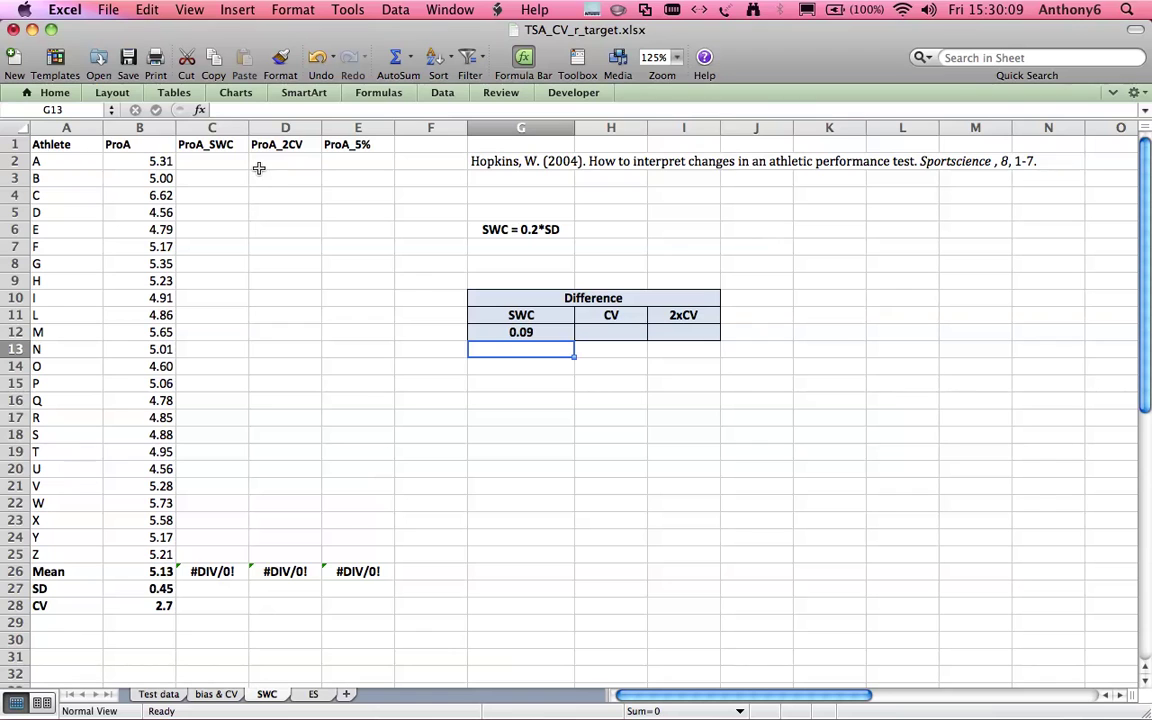
Enter =B2-0.09 in C2 and fill it down to C25 for every athlete
{"action": "left_click", "coordinate": [207, 161]}
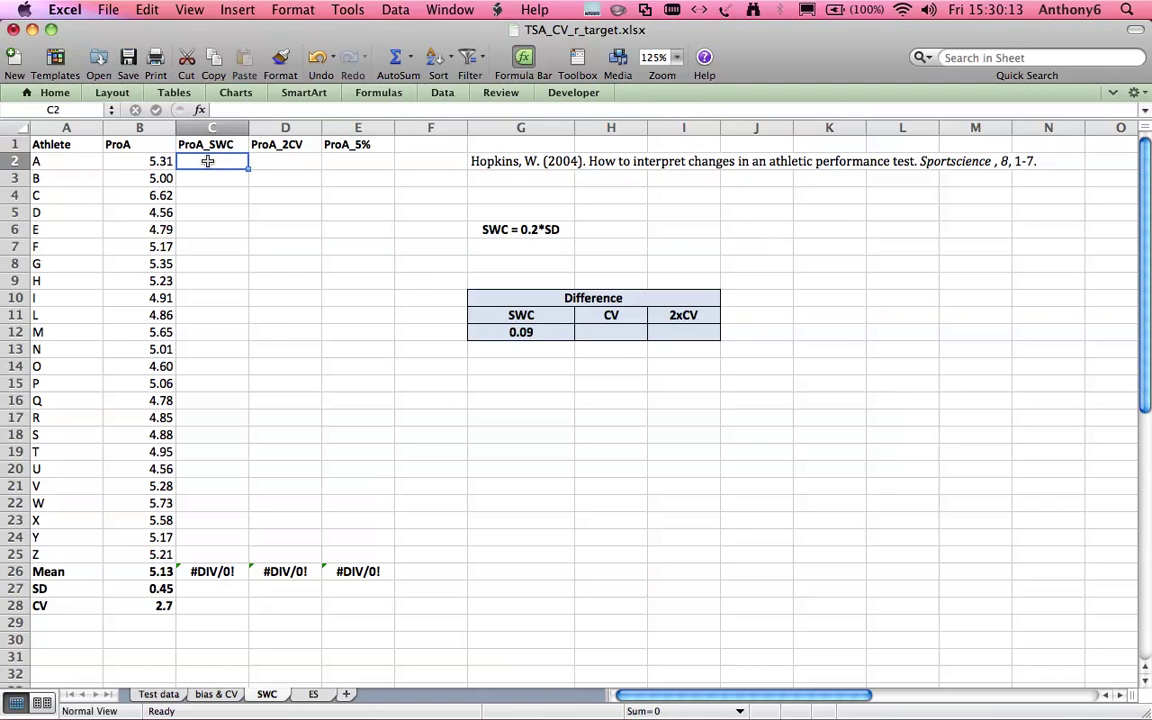
{"action": "type", "text": "="}
{"action": "left_click", "coordinate": [158, 161]}
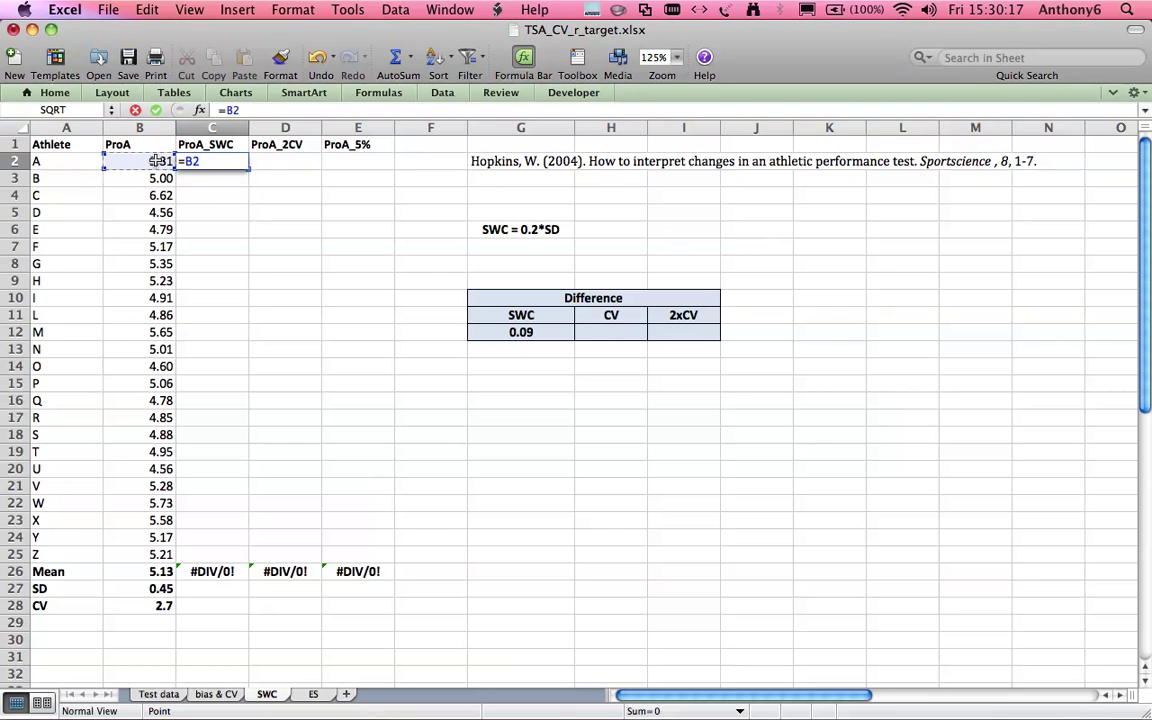
{"action": "type", "text": "-0"}
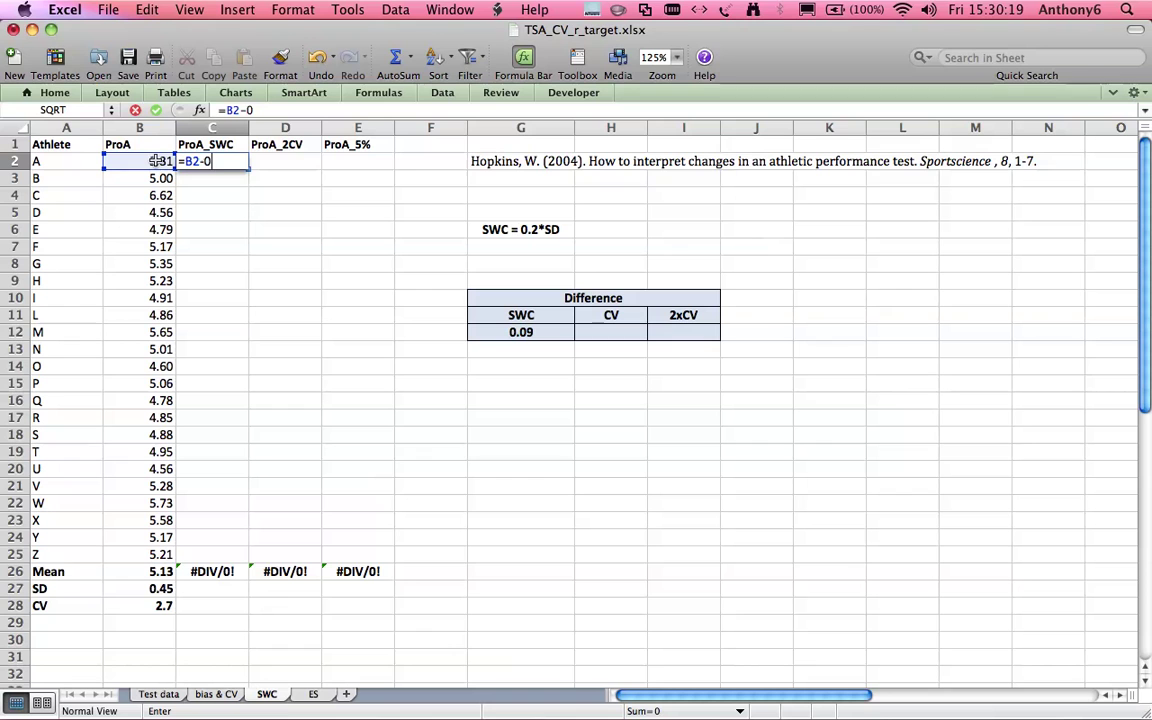
{"action": "type", "text": ".09"}
{"action": "key", "text": "Return"}
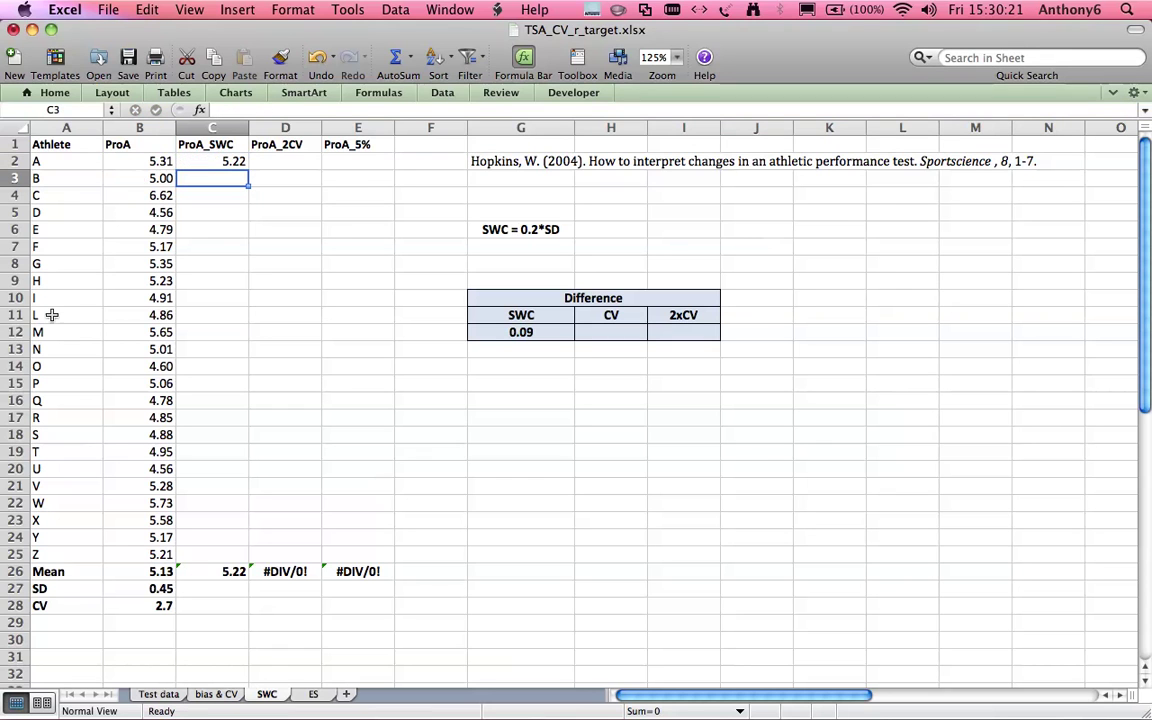
{"action": "left_click", "coordinate": [219, 161]}
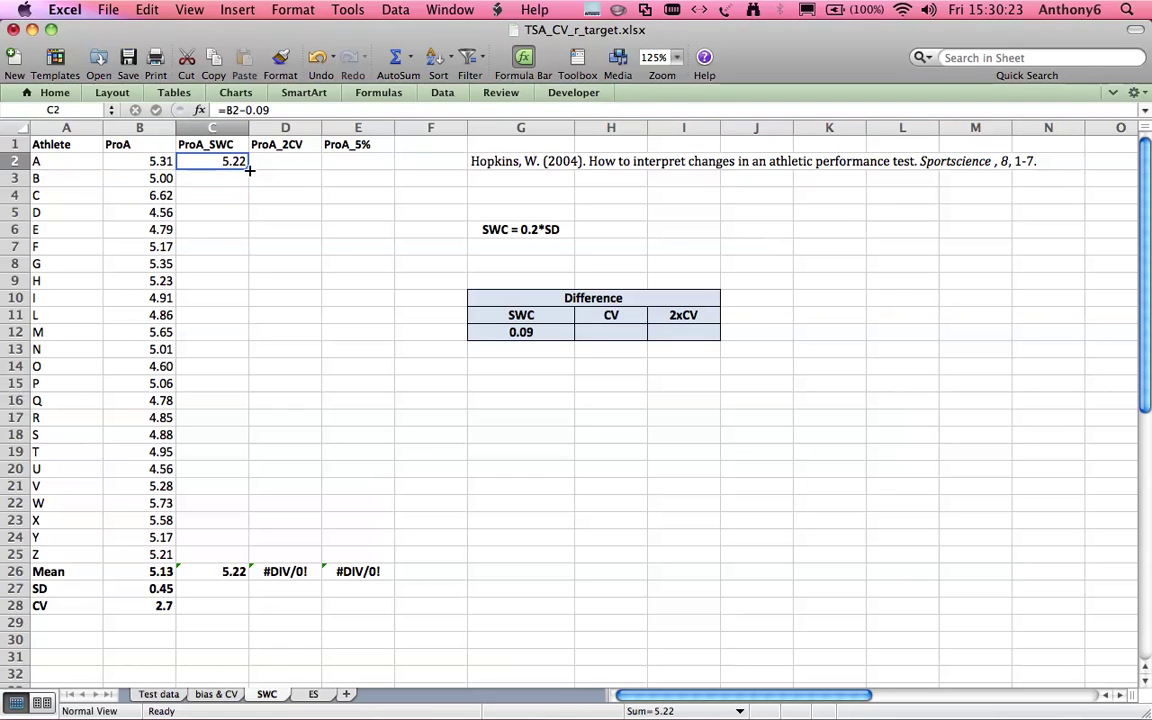
{"action": "double_click", "coordinate": [248, 169]}
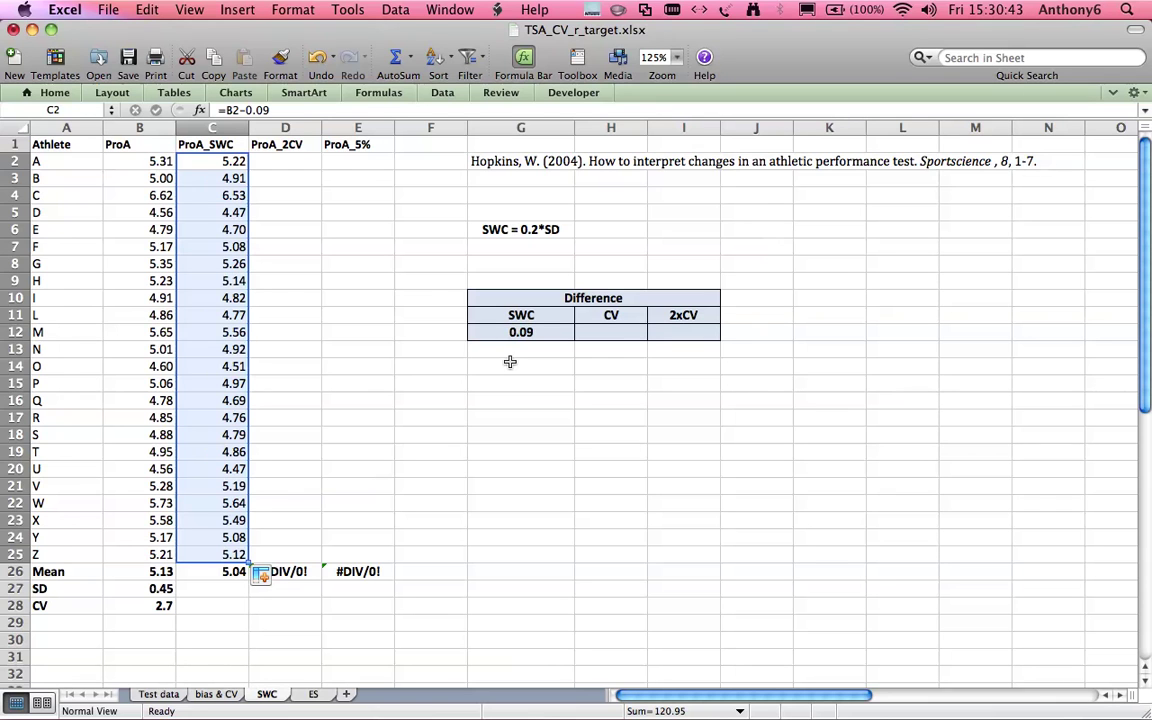
Set H12 to =(B26/100)*B28, giving a CV difference of 0.14
{"action": "left_click", "coordinate": [616, 331]}
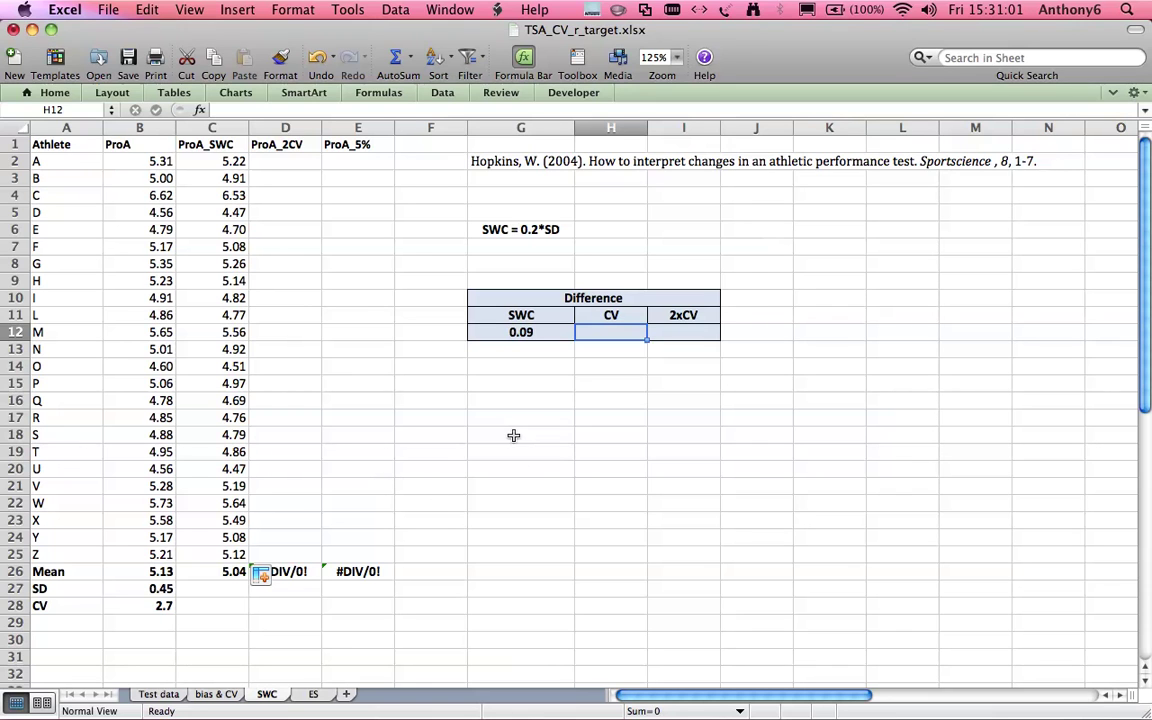
{"action": "type", "text": "="}
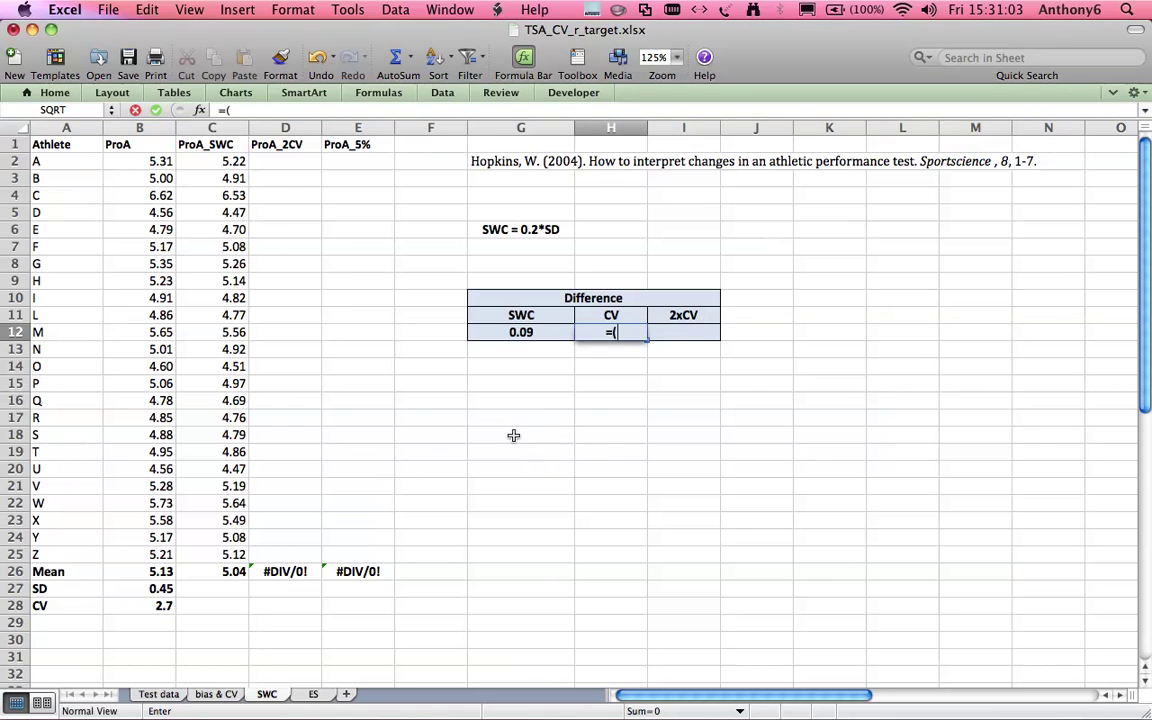
{"action": "type", "text": "("}
{"action": "left_click", "coordinate": [166, 570]}
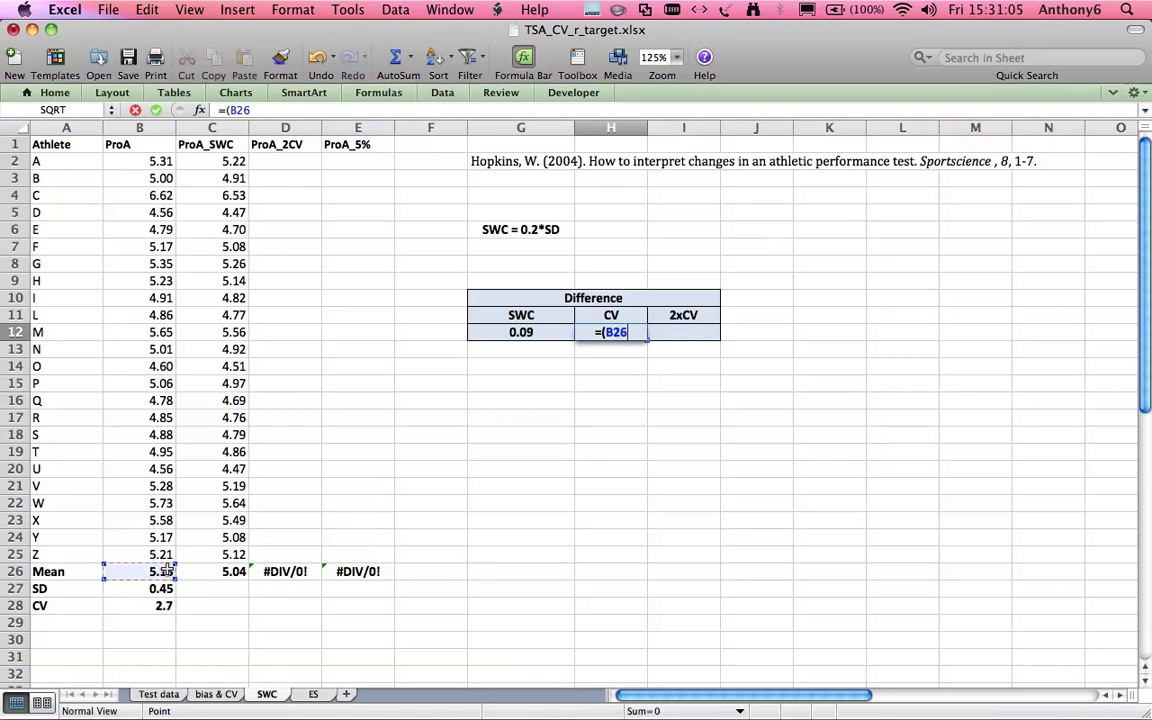
{"action": "type", "text": "/100)*"}
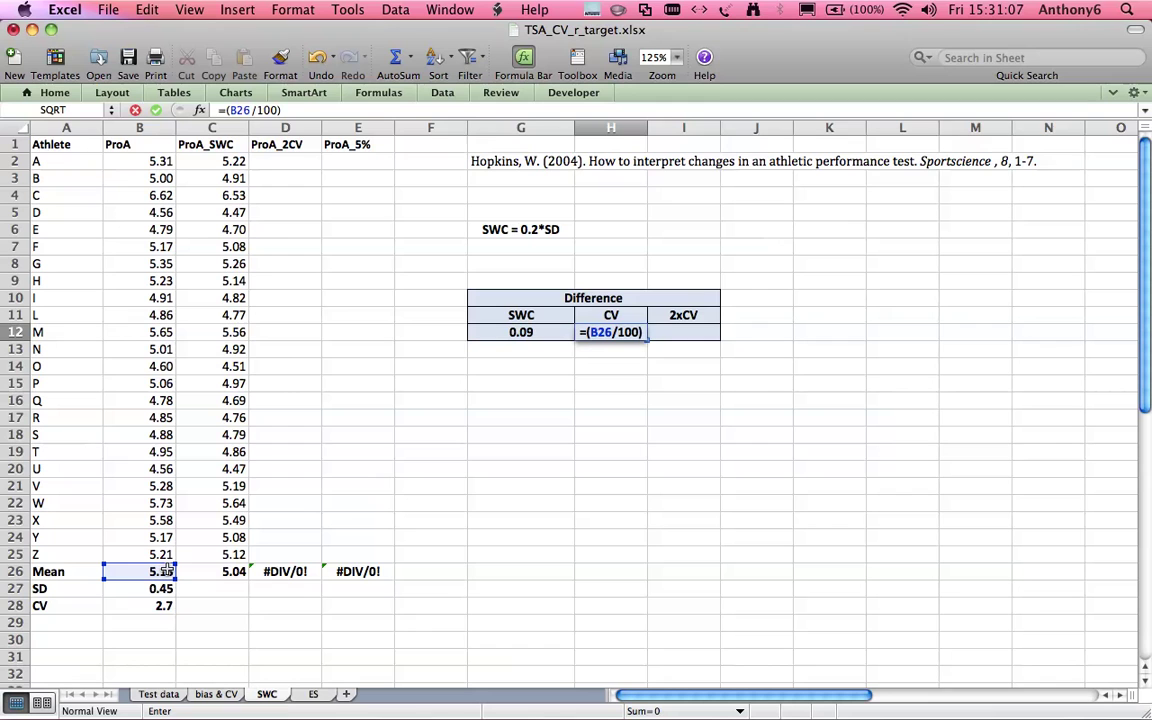
{"action": "left_click", "coordinate": [163, 607]}
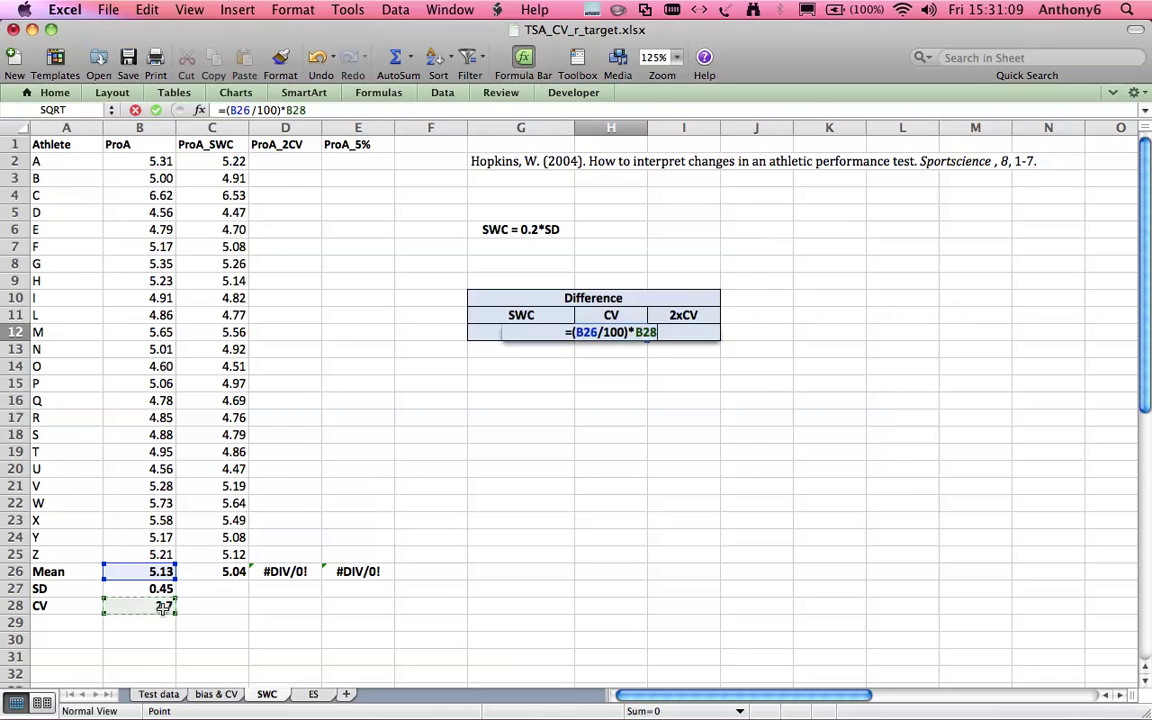
{"action": "key", "text": "Return"}
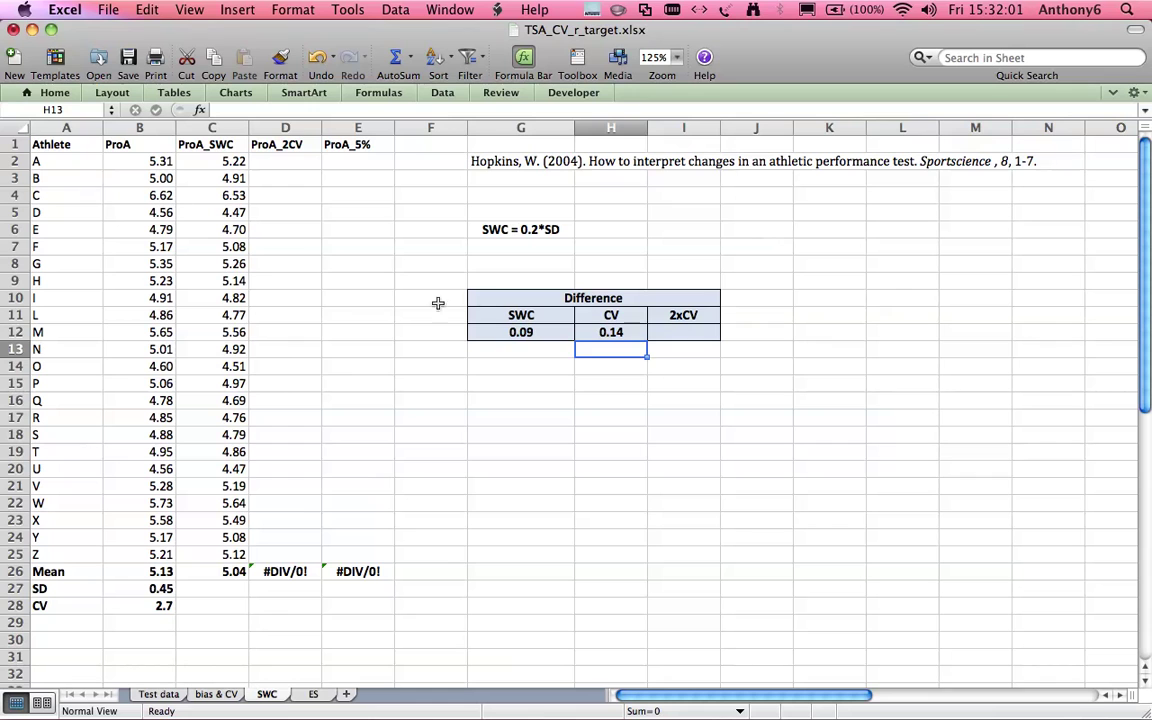
Set I12 to =H12*2 so the 2xCV value reads 0.28
{"action": "left_click", "coordinate": [672, 332]}
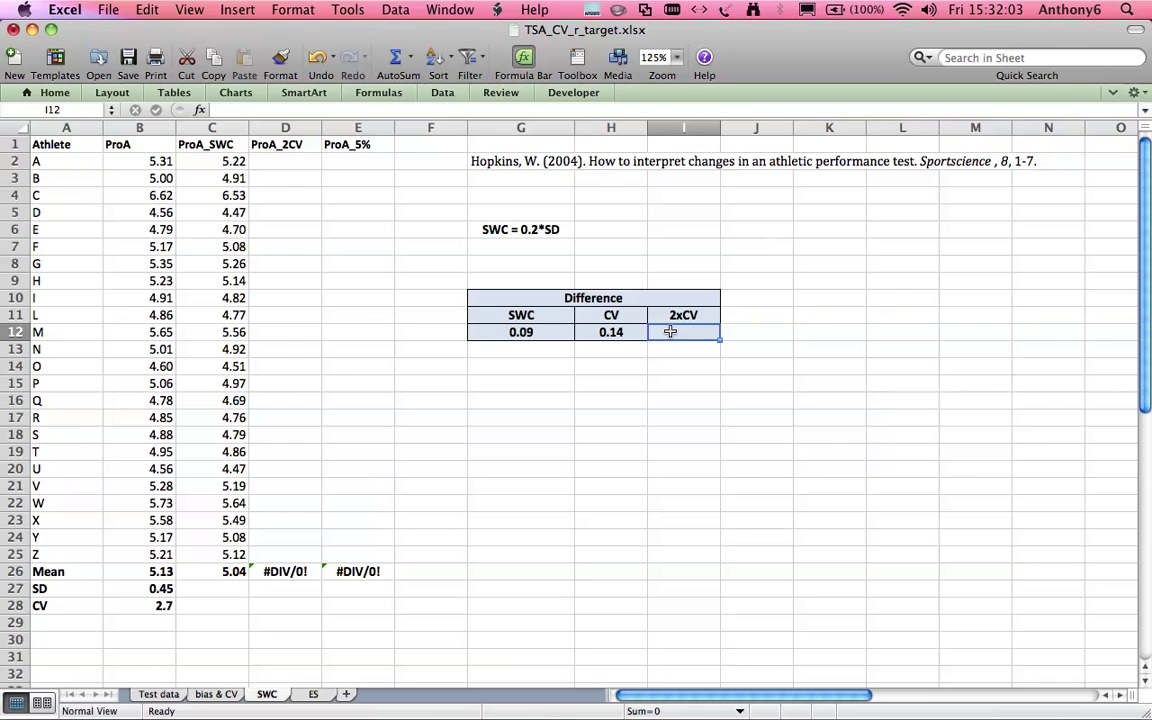
{"action": "type", "text": "="}
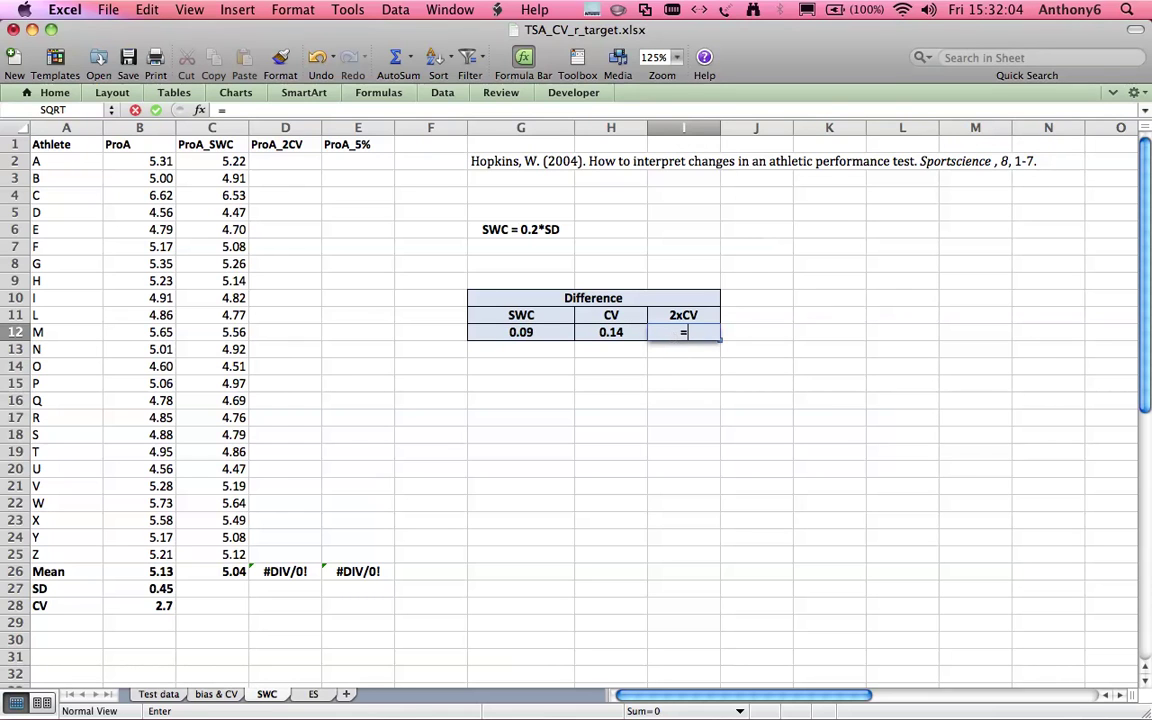
{"action": "left_click", "coordinate": [612, 332]}
{"action": "type", "text": "*2"}
{"action": "key", "text": "Return"}
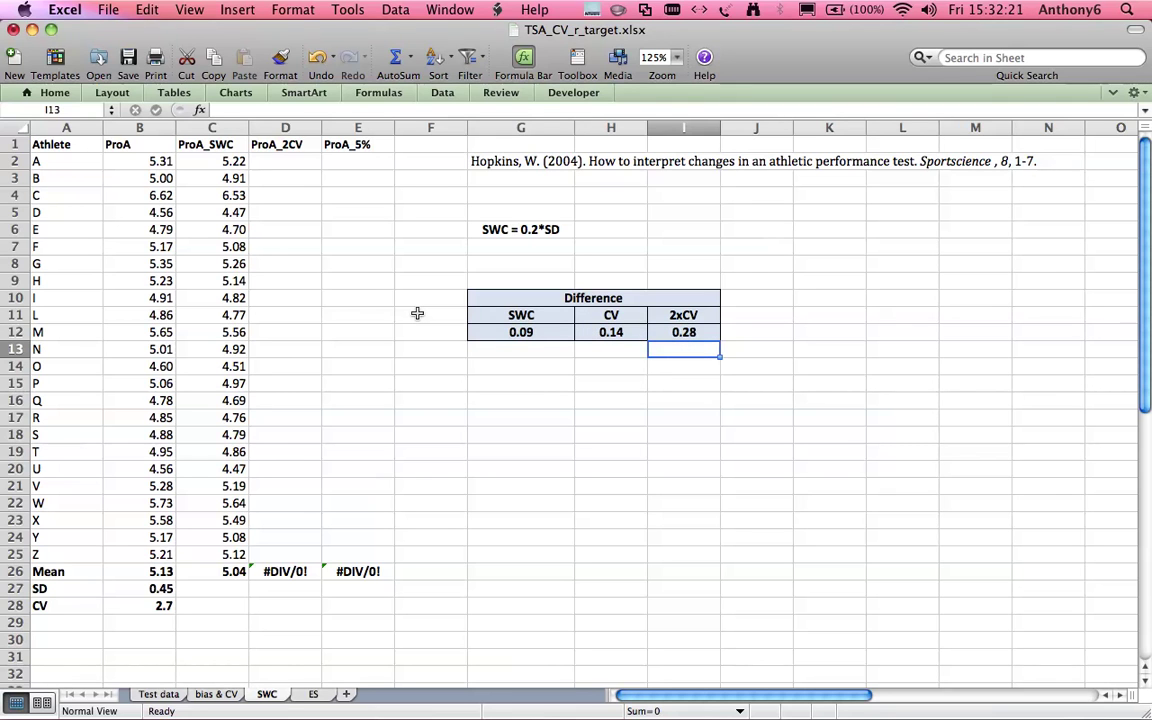
Enter =B2-0.28 in D2 and fill it down to D25 for every athlete
{"action": "left_click", "coordinate": [267, 162]}
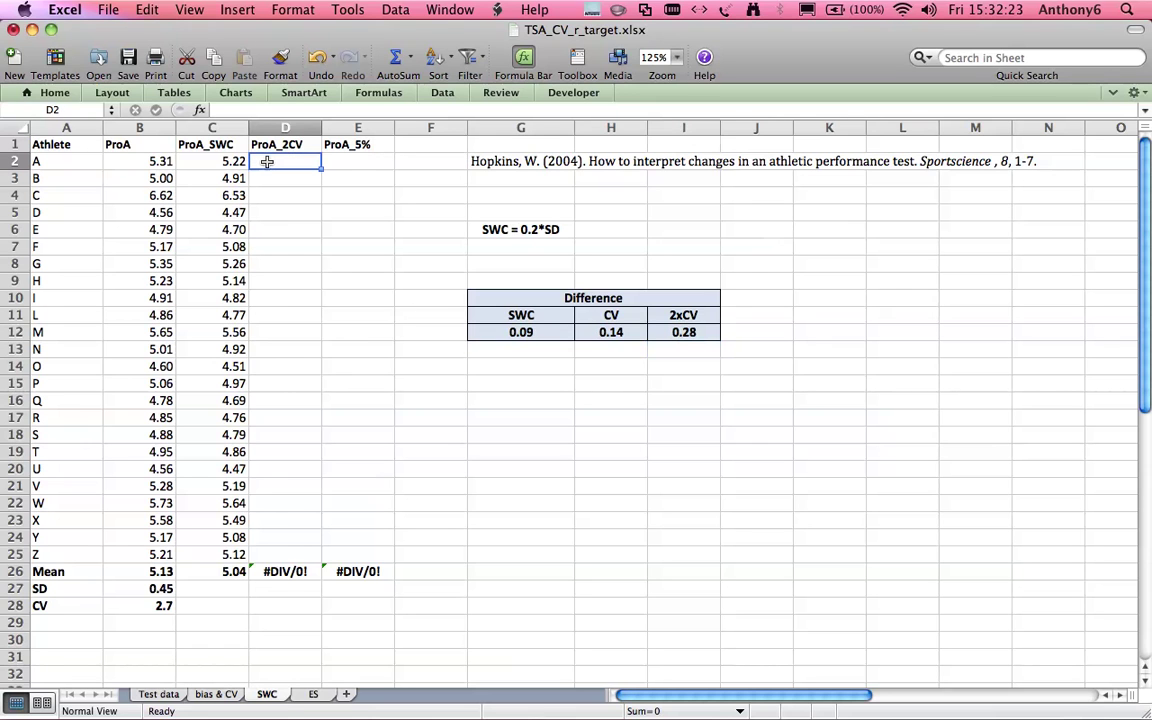
{"action": "type", "text": "="}
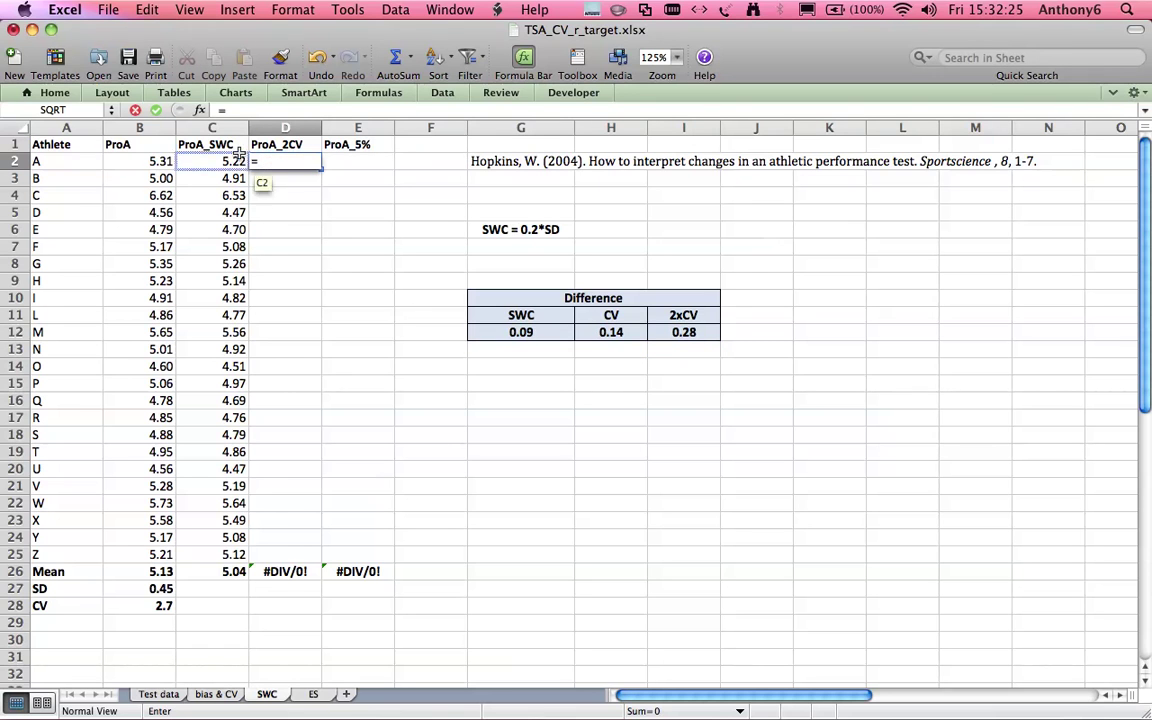
{"action": "left_click", "coordinate": [153, 161]}
{"action": "type", "text": "-0.28"}
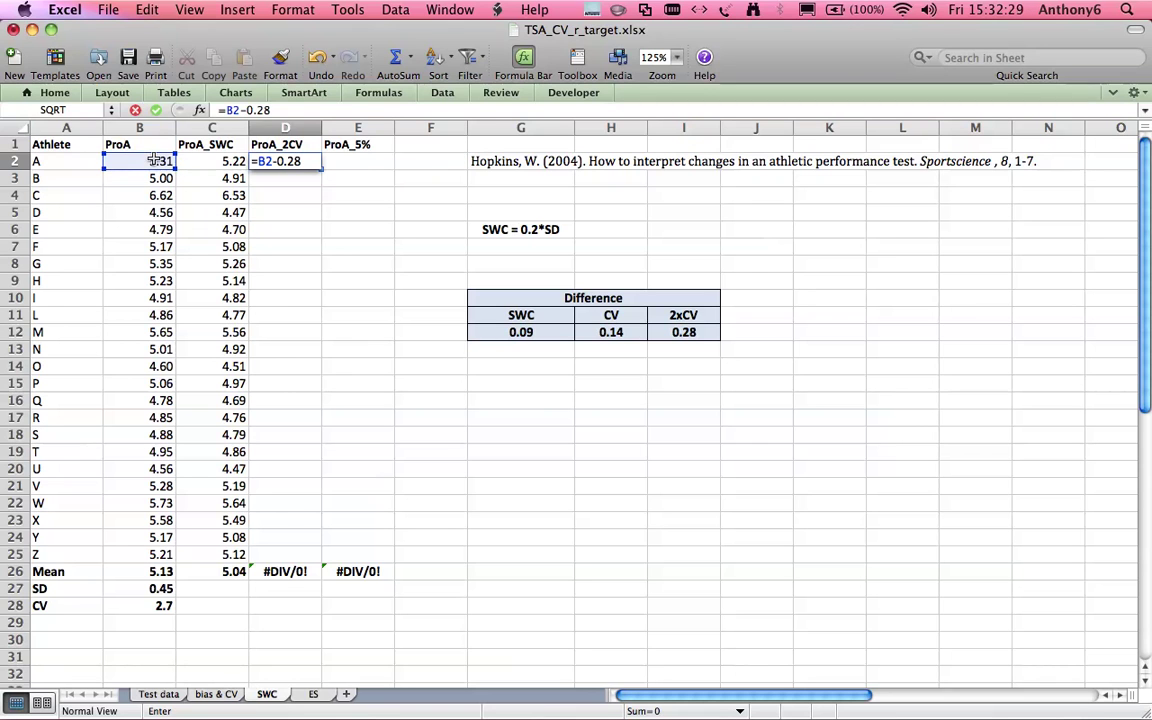
{"action": "key", "text": "Return"}
{"action": "left_click", "coordinate": [283, 160]}
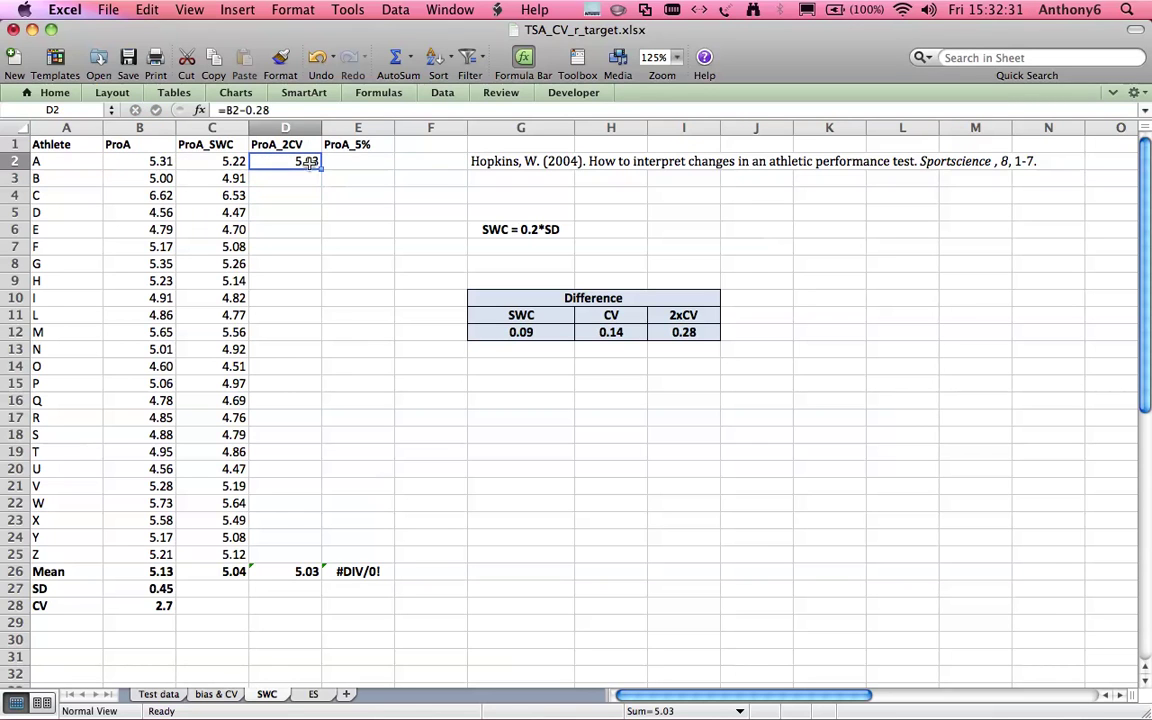
{"action": "double_click", "coordinate": [321, 170]}
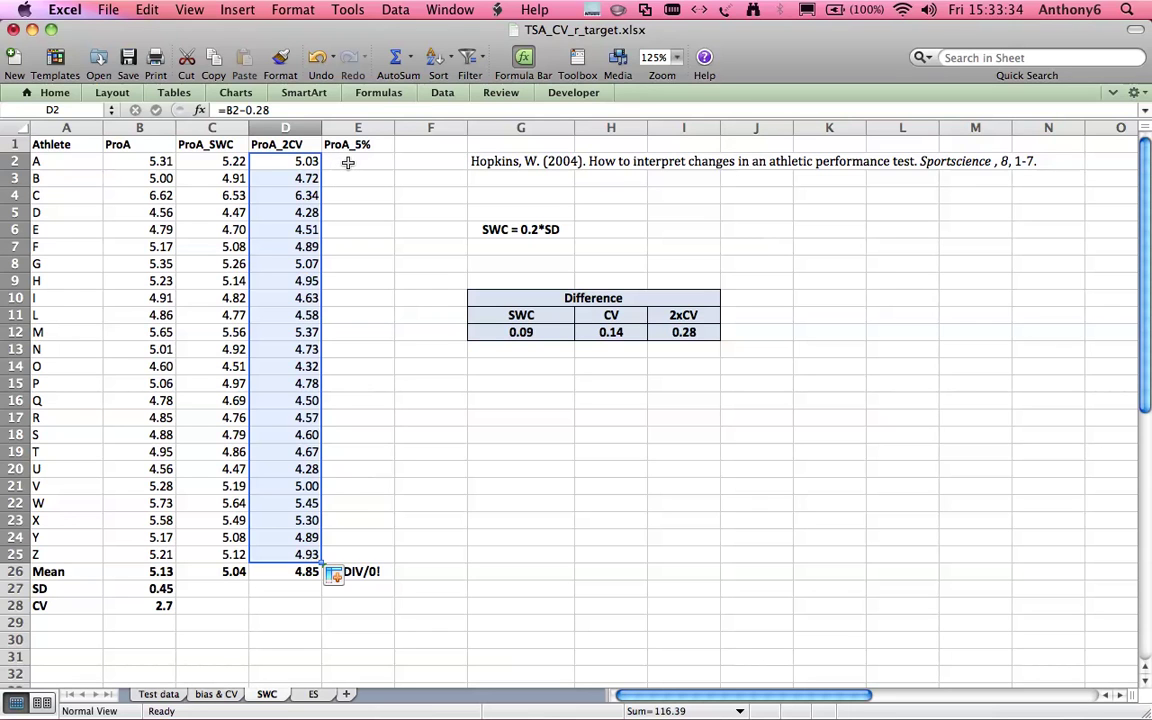
Enter =B2*0.95 in E2 as athlete A's 5% reduction target
{"action": "left_click", "coordinate": [348, 162]}
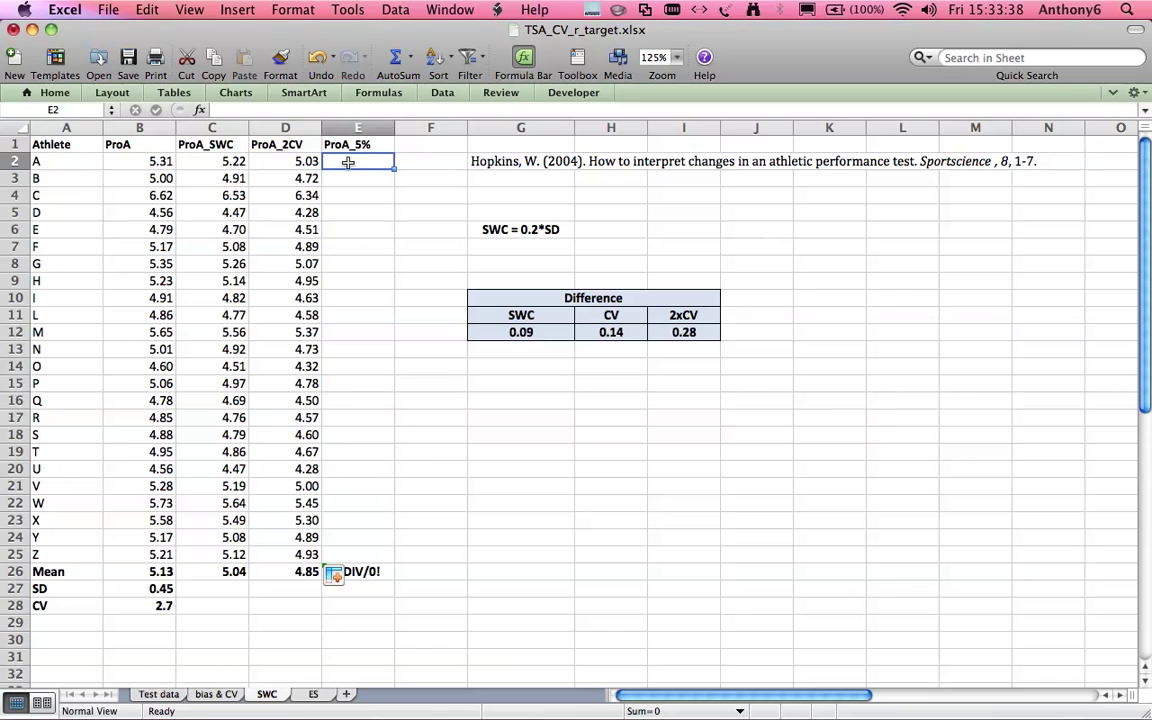
{"action": "type", "text": "="}
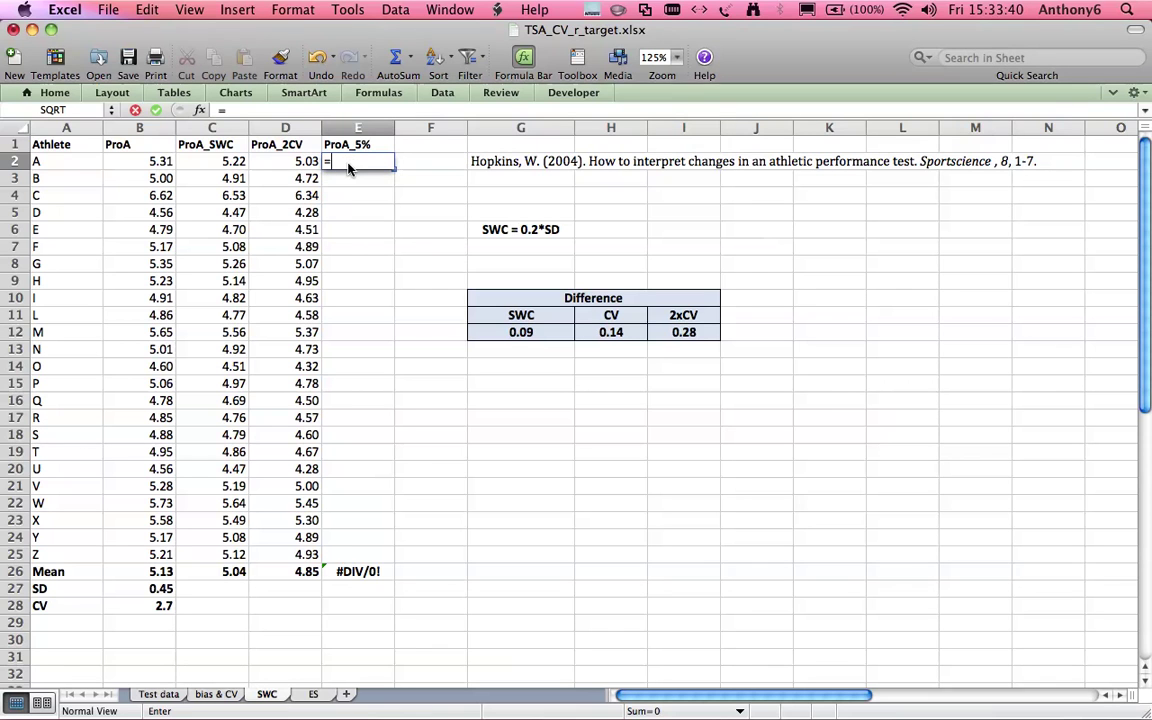
{"action": "left_click", "coordinate": [163, 161]}
{"action": "left_click", "coordinate": [163, 161]}
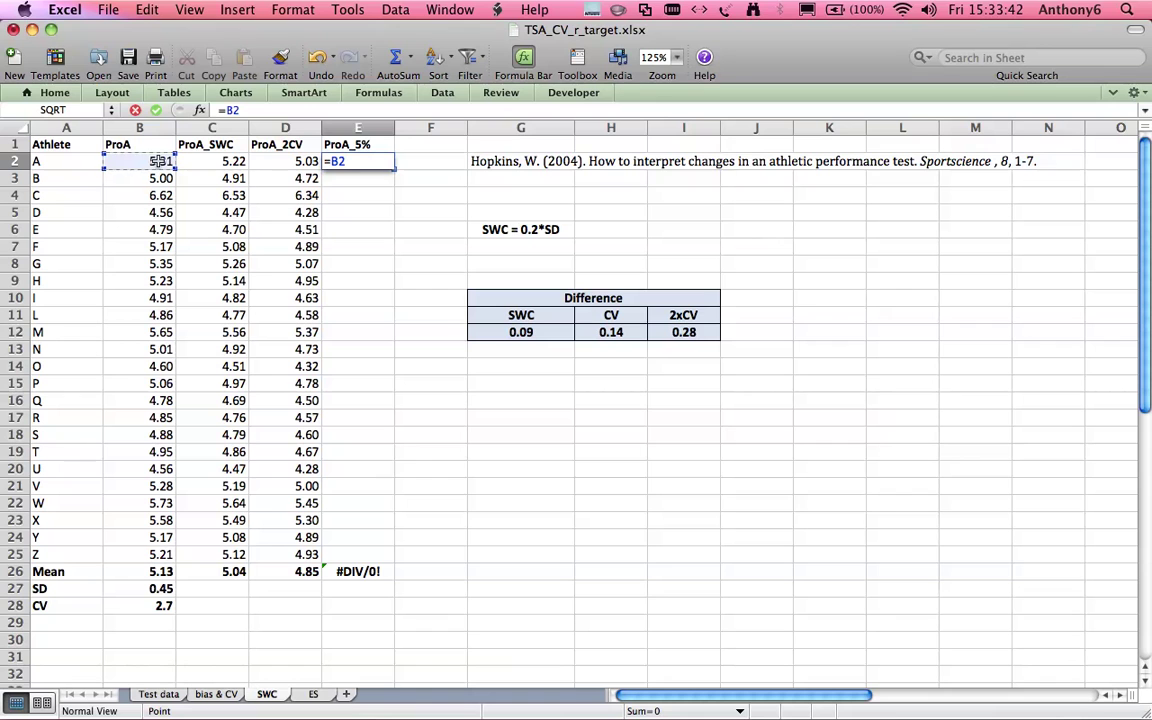
{"action": "type", "text": "*0.09"}
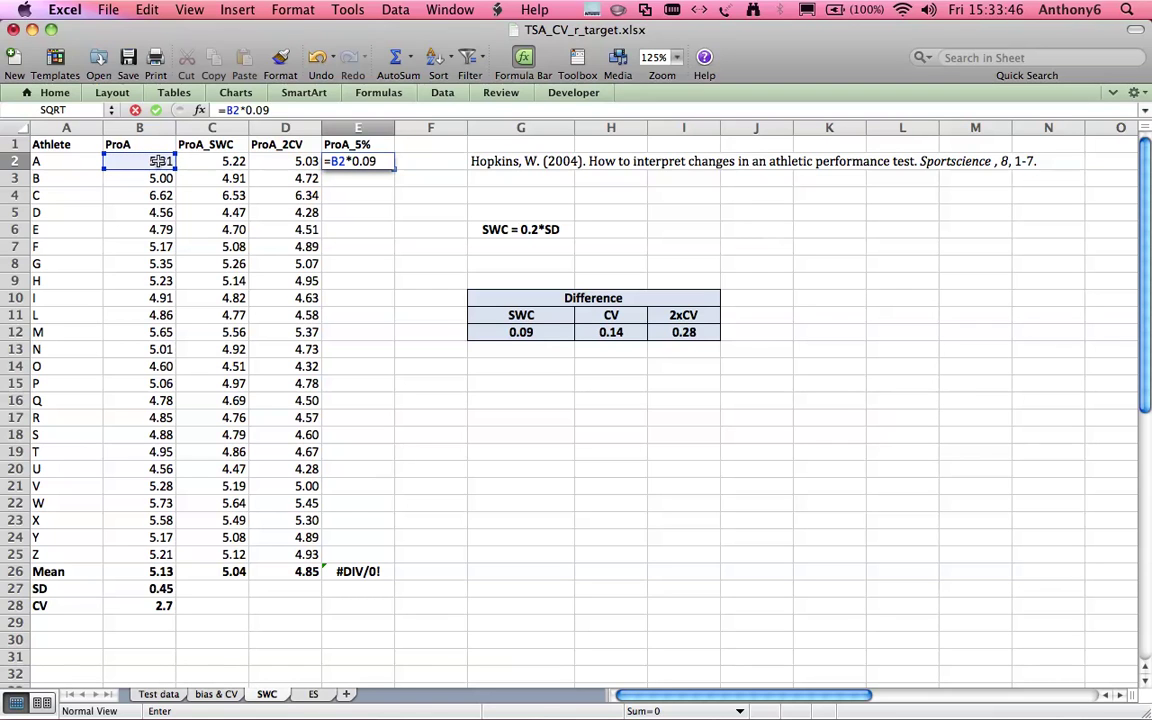
{"action": "key", "text": "BackSpace"}
{"action": "key", "text": "BackSpace"}
{"action": "type", "text": "95"}
{"action": "key", "text": "Return"}
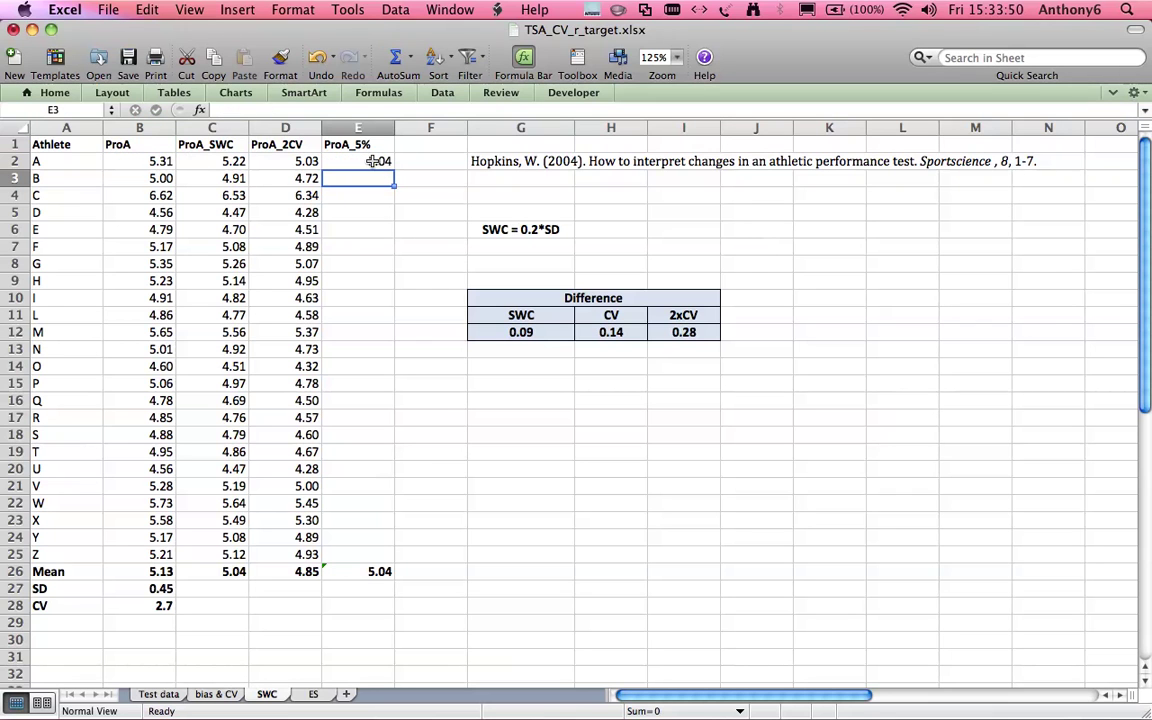
Fill E2's formula down to E25 for all athletes, averaging 4.87
{"action": "left_click", "coordinate": [372, 161]}
{"action": "left_click", "coordinate": [400, 175]}
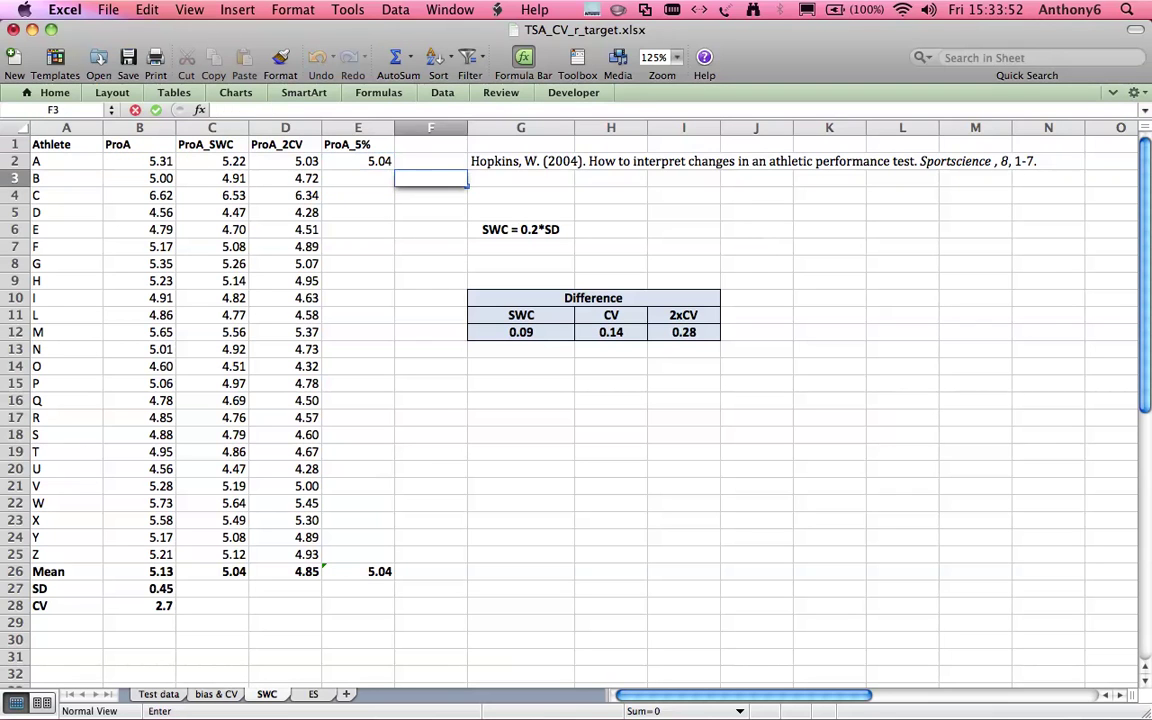
{"action": "left_click", "coordinate": [386, 162]}
{"action": "double_click", "coordinate": [391, 169]}
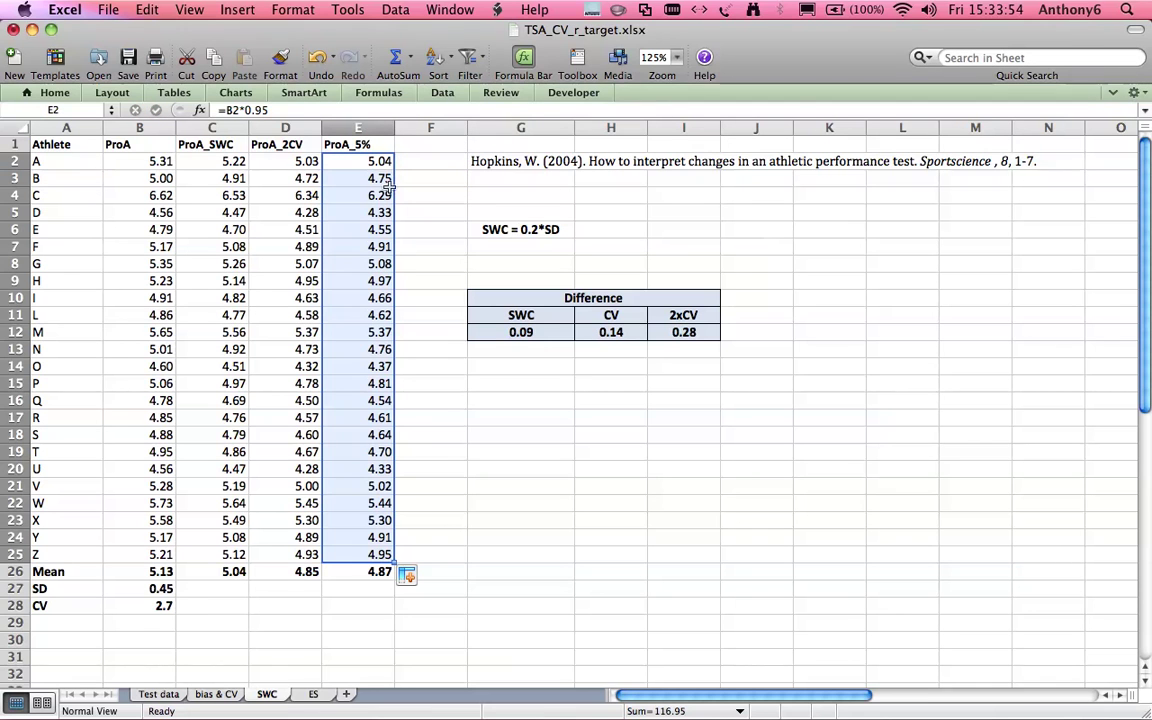